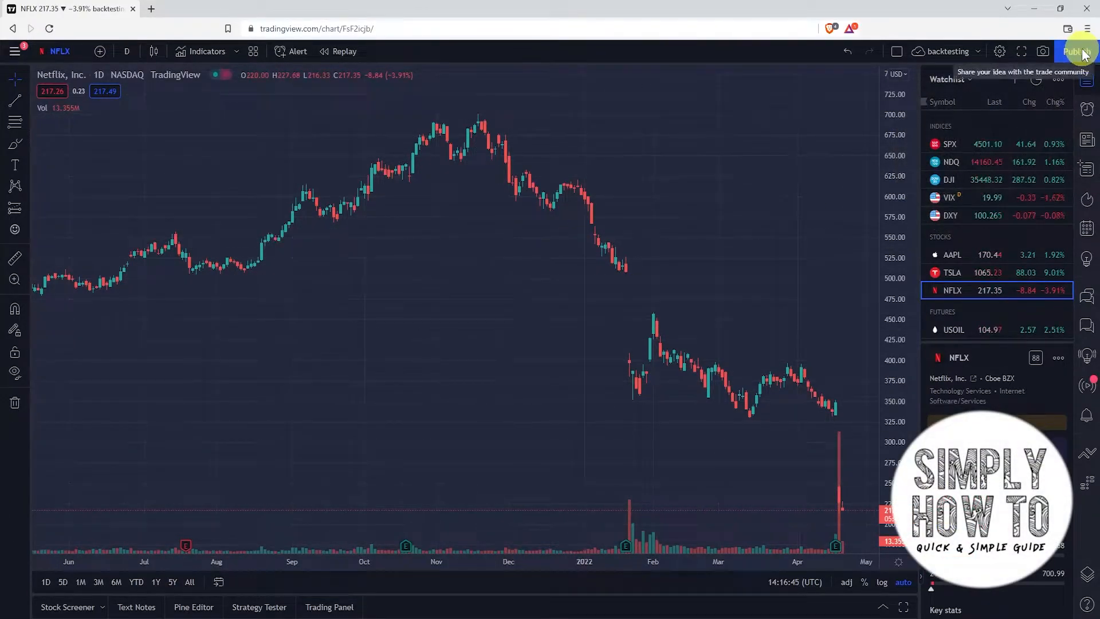
Step: Choose Record video idea from the Publish menu to reach the video publishing intro
click(1077, 51)
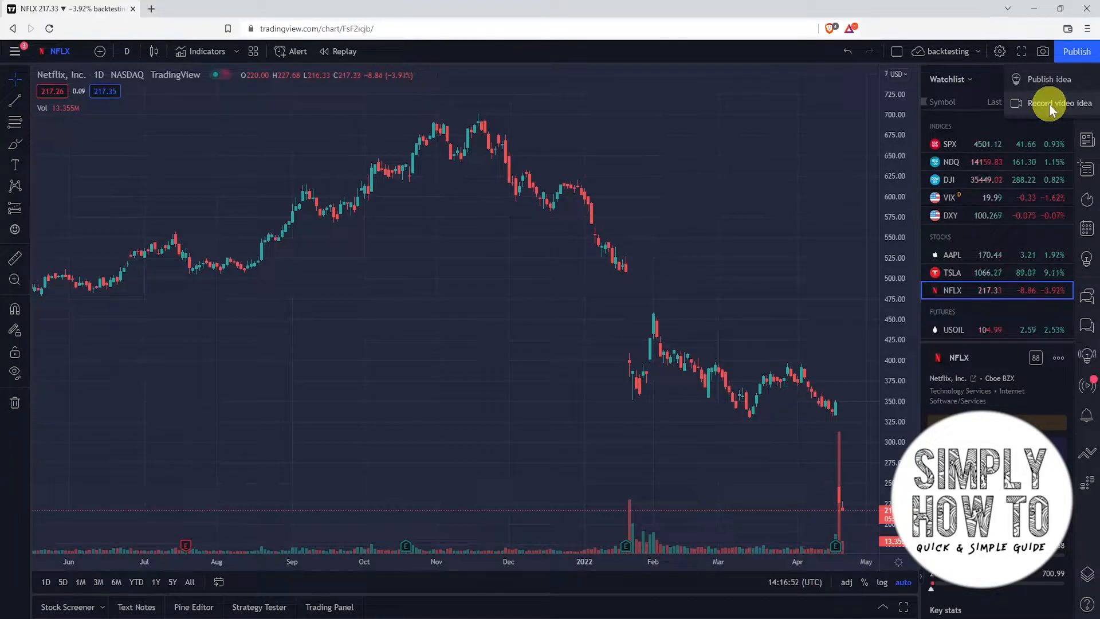
click(1050, 103)
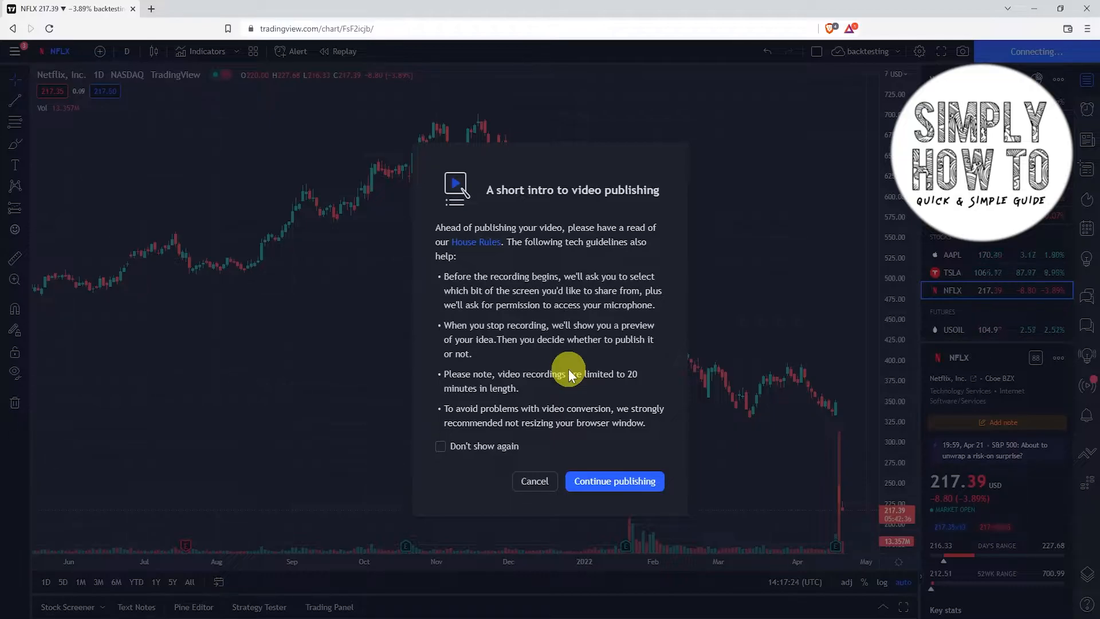
Step: Continue past the intro and share the Entire screen after checking the Window and Tab options
click(615, 483)
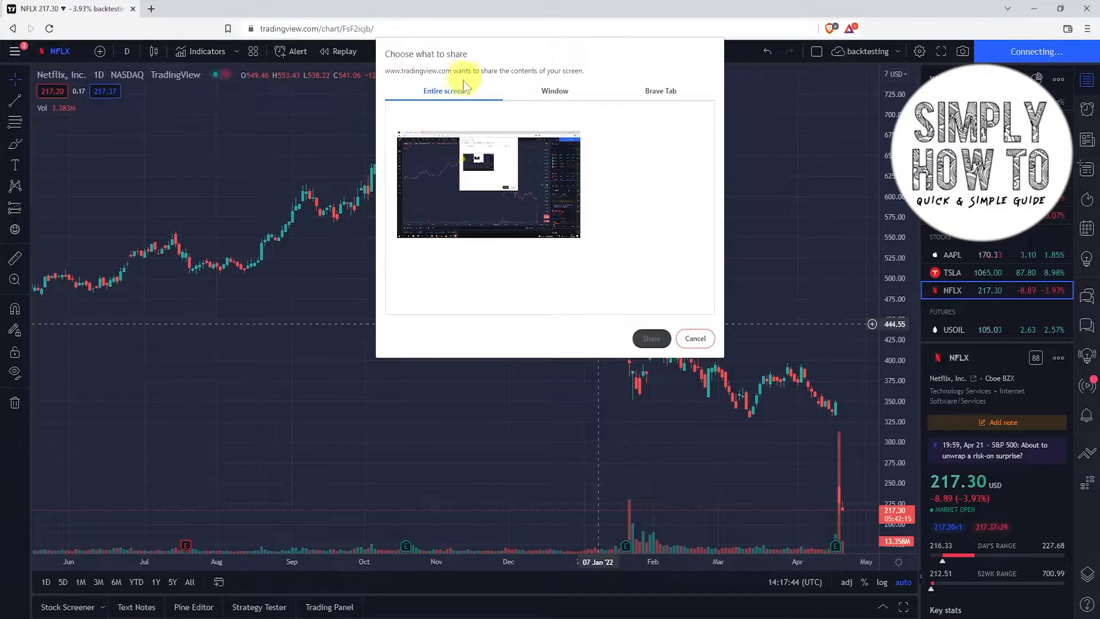
click(554, 91)
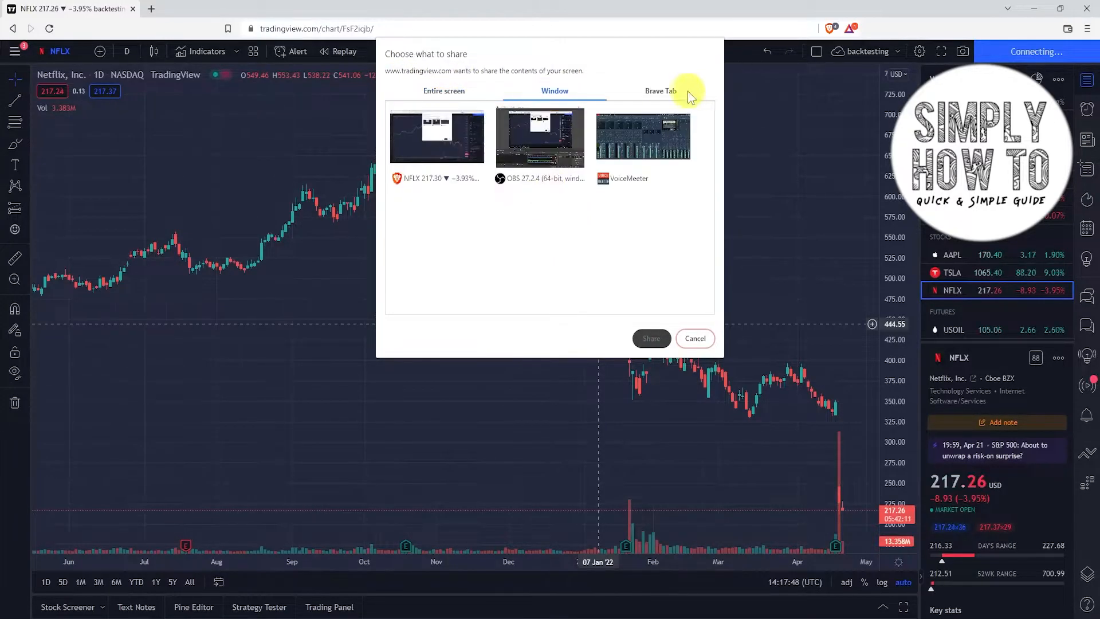
click(670, 91)
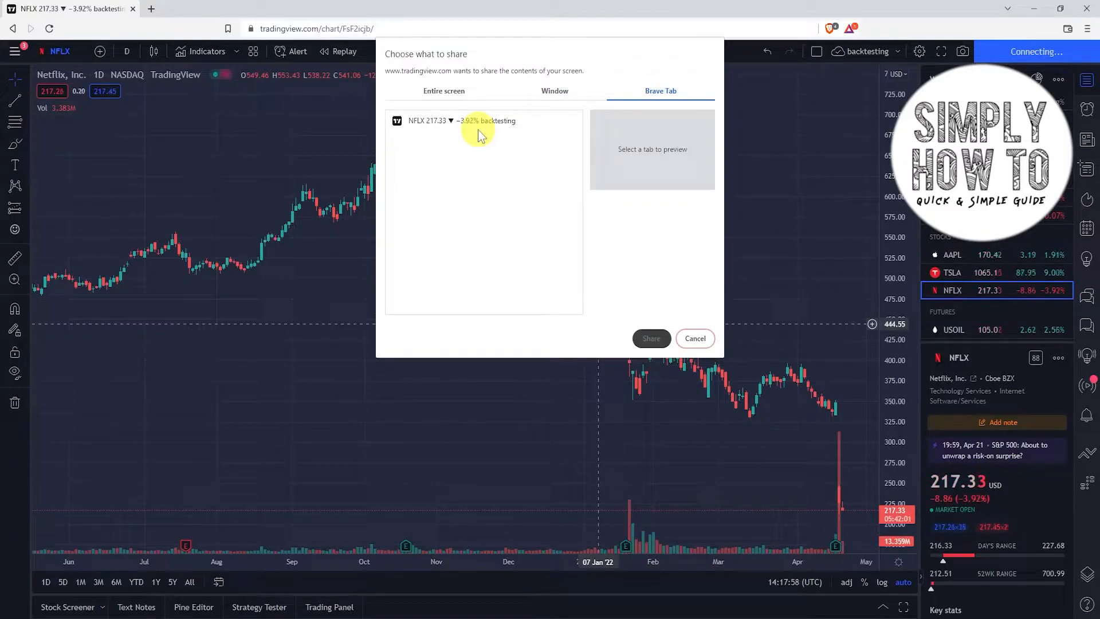
click(443, 90)
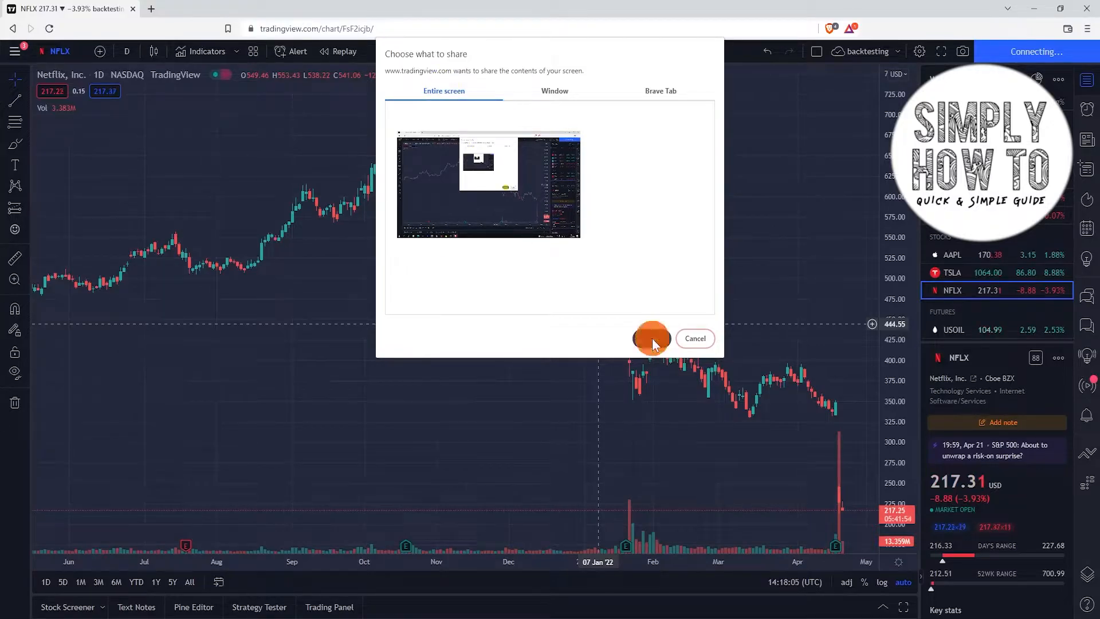
click(537, 212)
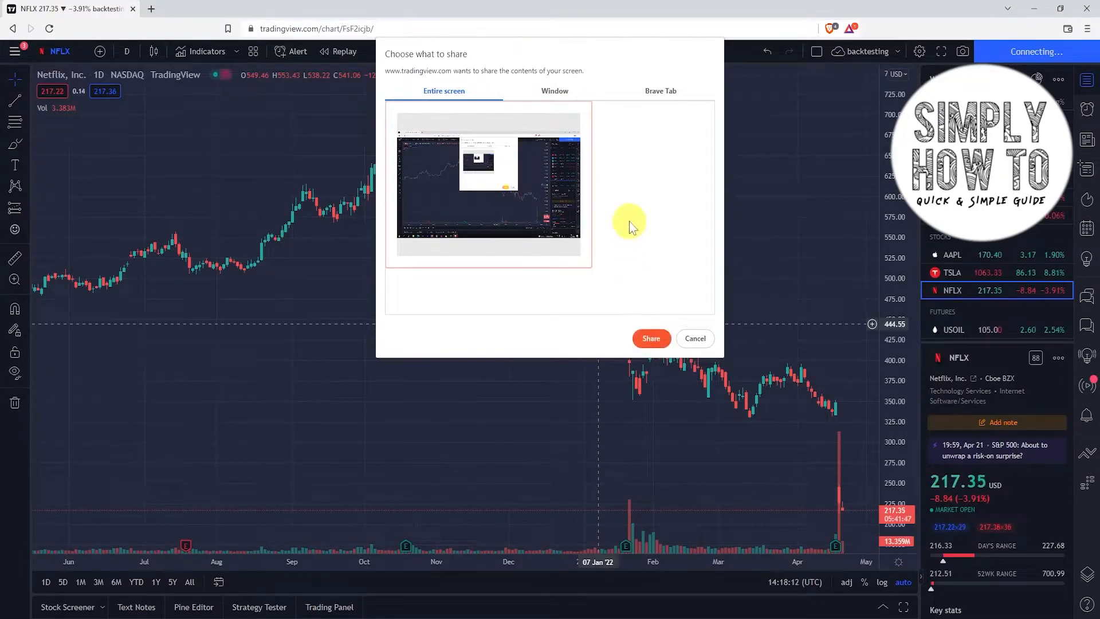
click(637, 335)
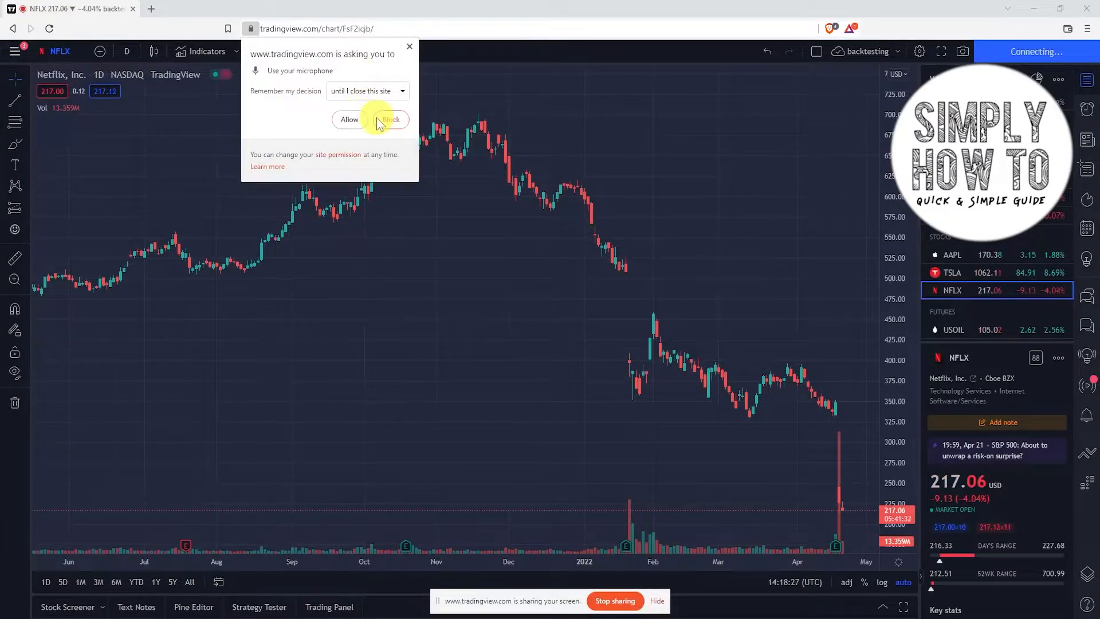
Step: Allow the site to use the microphone and turn it on for the recording
click(348, 119)
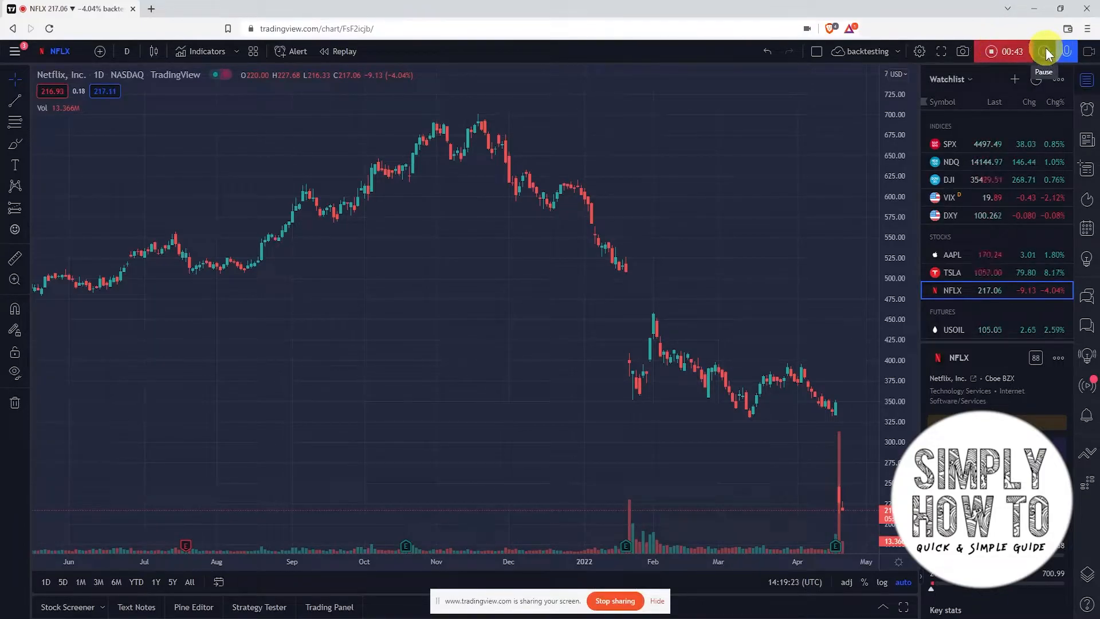
click(1069, 54)
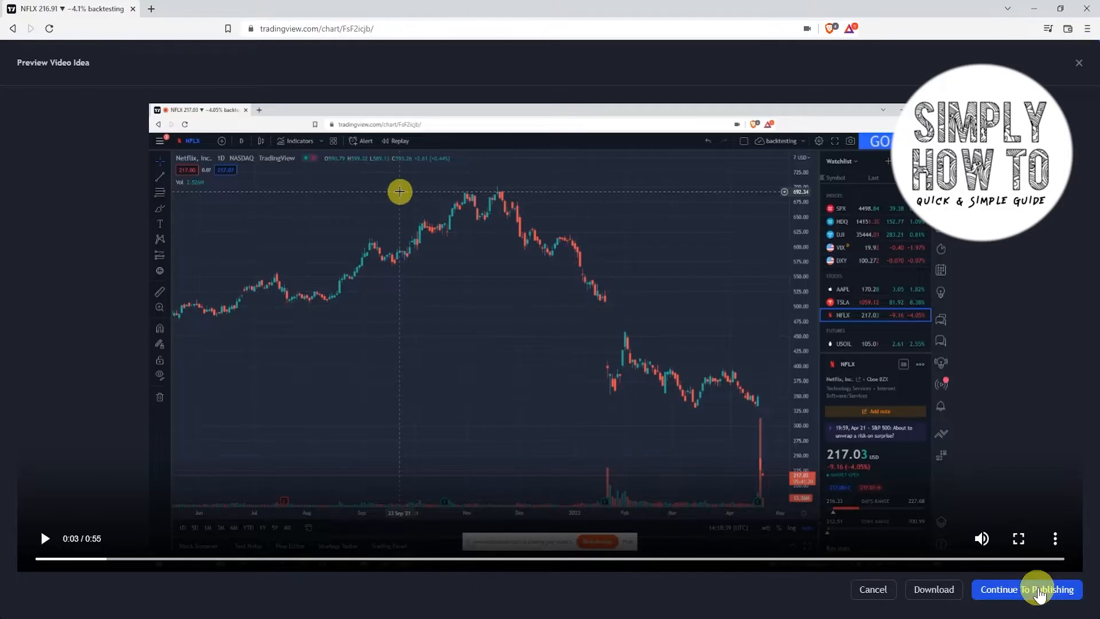
Step: Continue from the video idea preview to the Publish Idea form
click(1037, 590)
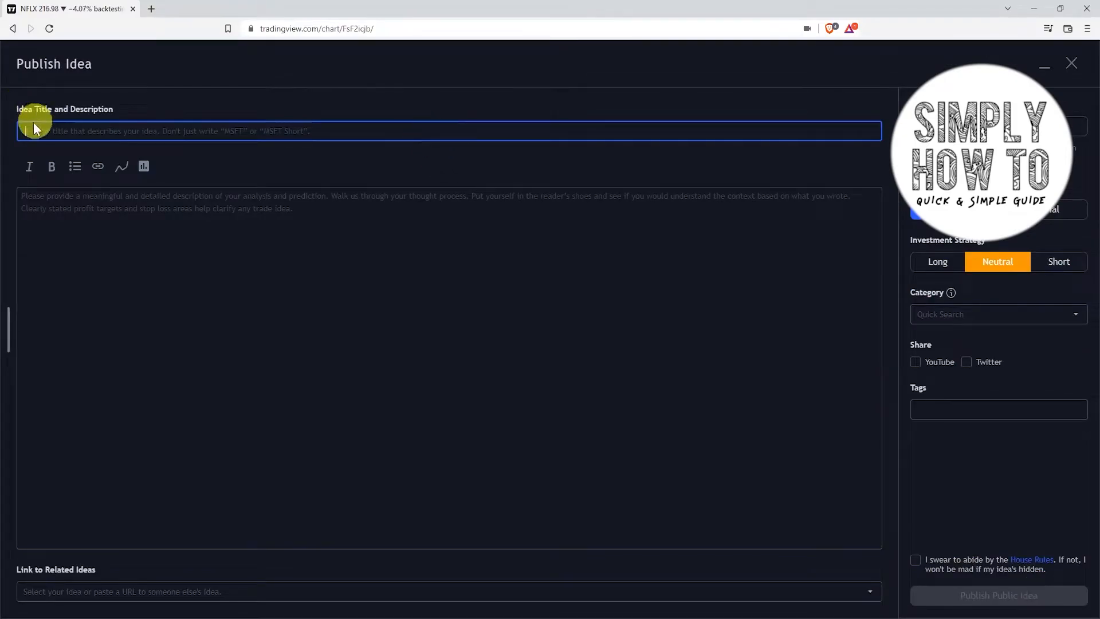
Step: Visit the description and related ideas fields, then leave Privacy settings on Private
click(217, 338)
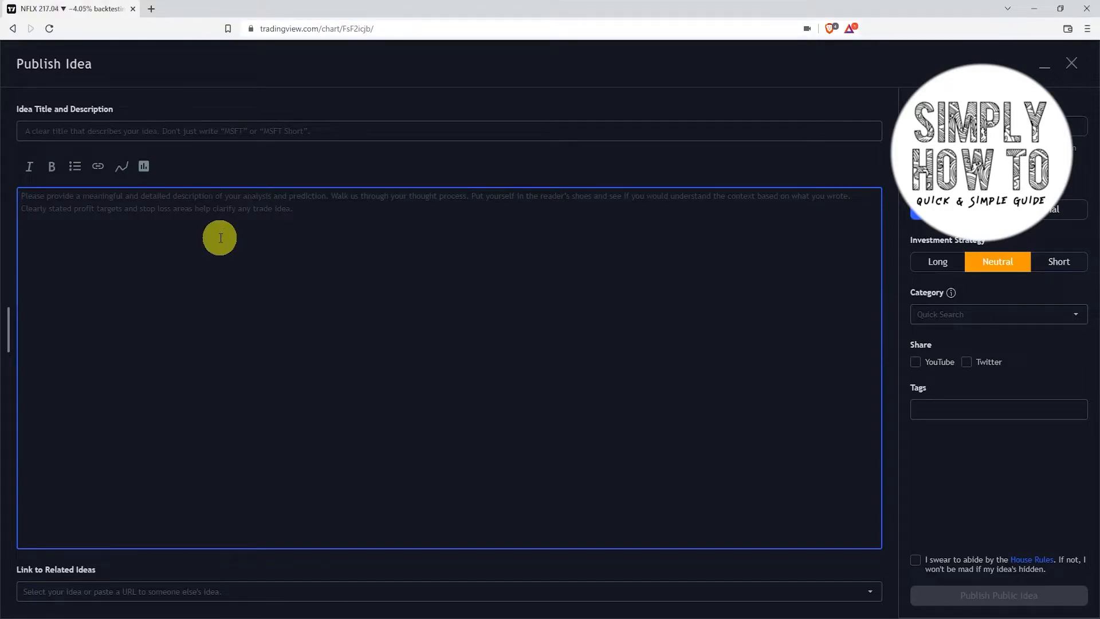
click(198, 593)
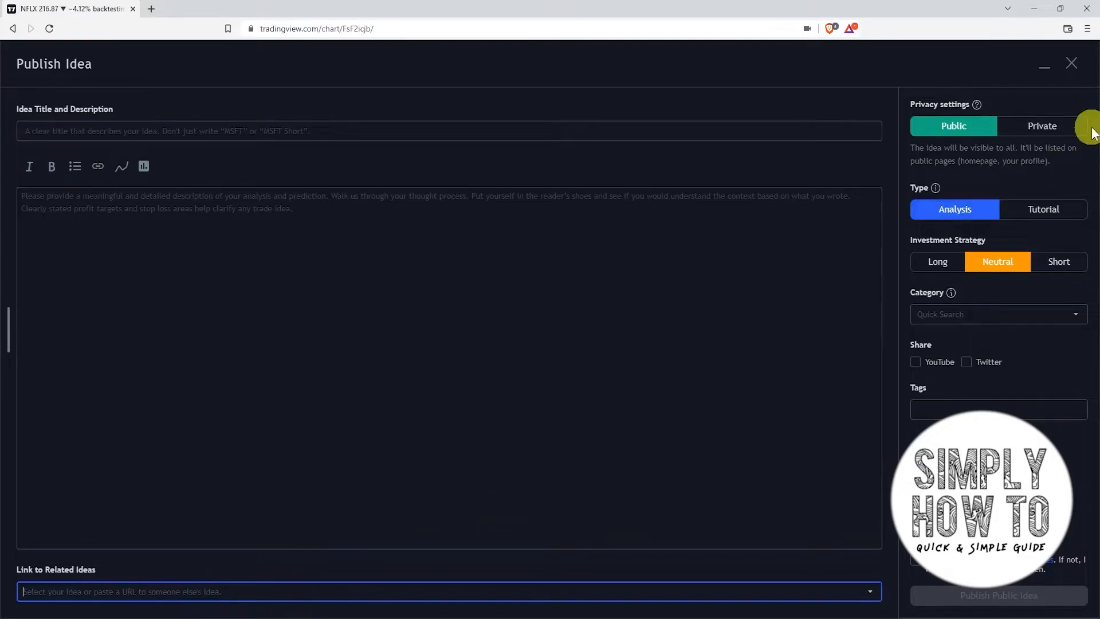
click(1041, 127)
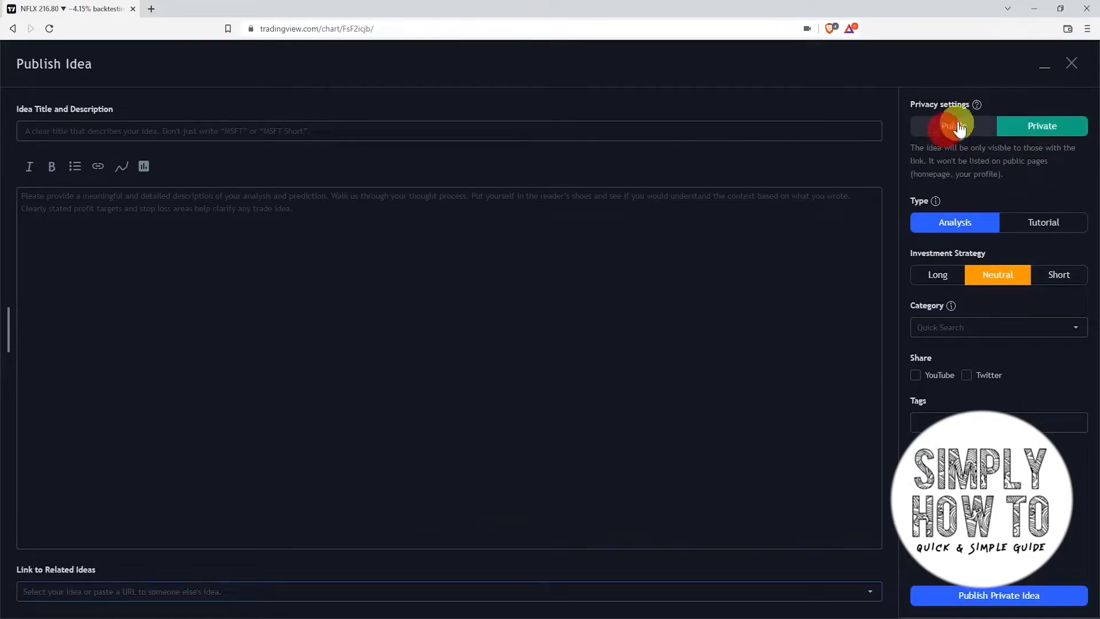
click(960, 127)
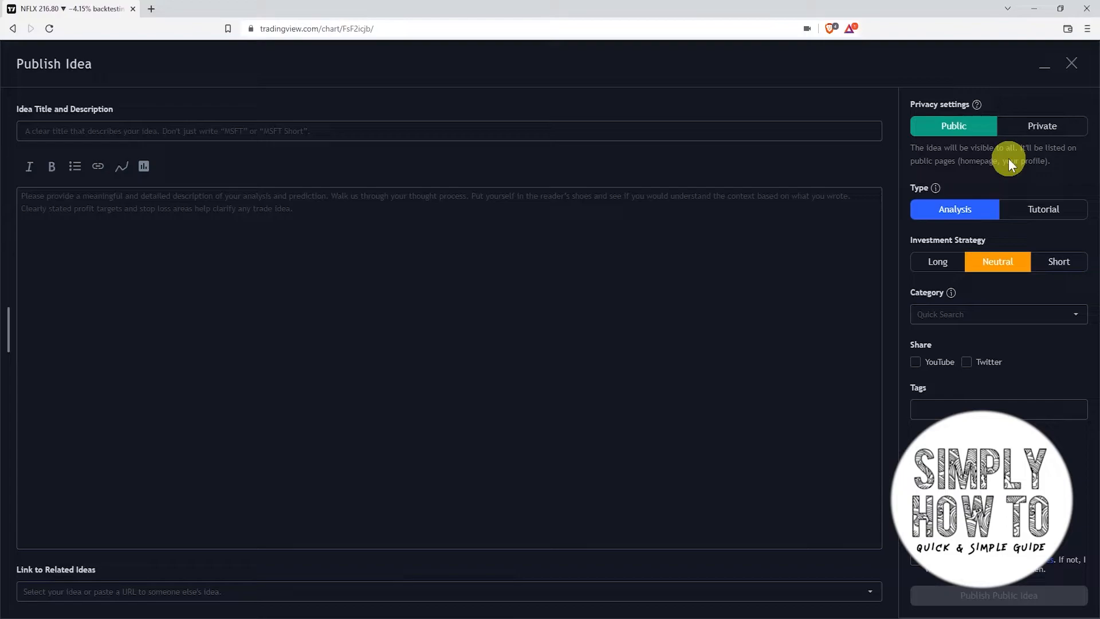
click(1032, 130)
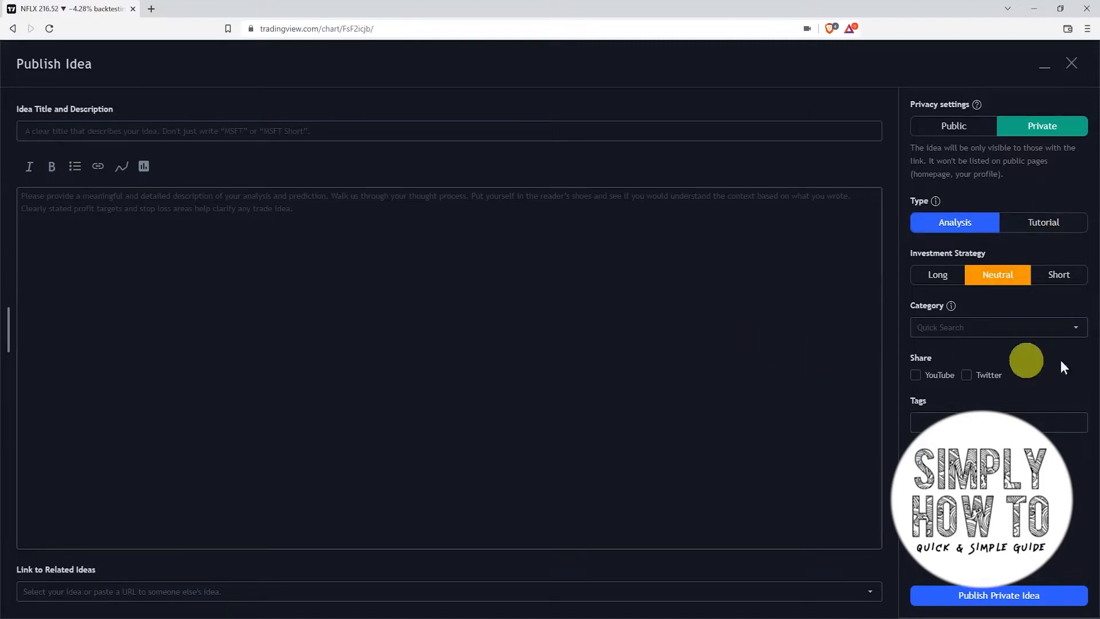
click(1016, 329)
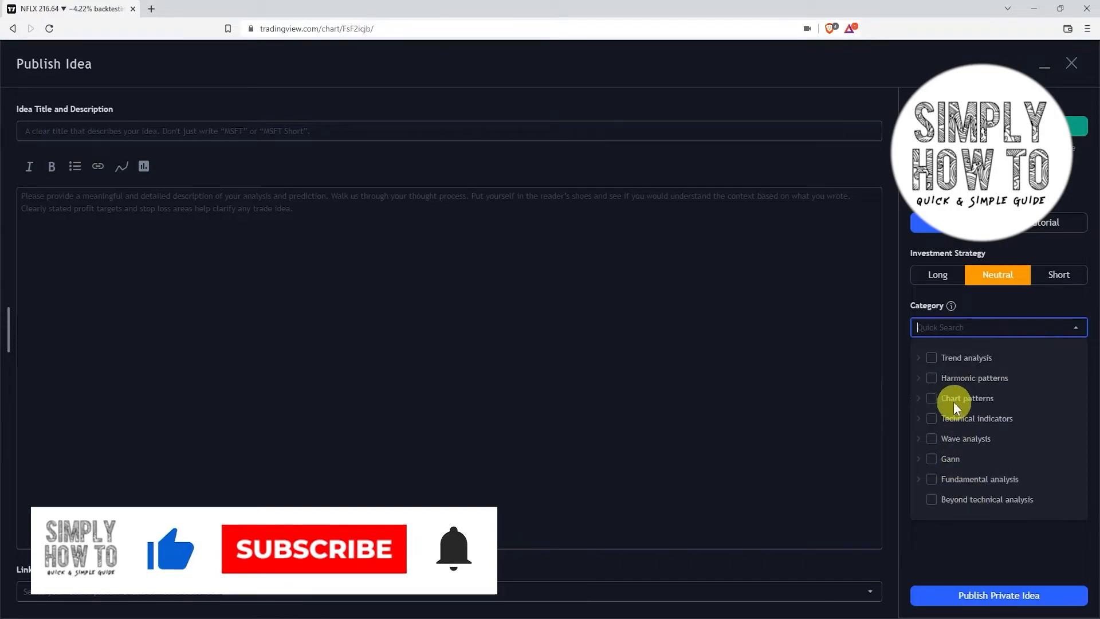
Step: Tick Technical indicators, Trend analysis and Chart patterns, then tick YouTube under Share
click(932, 419)
click(932, 359)
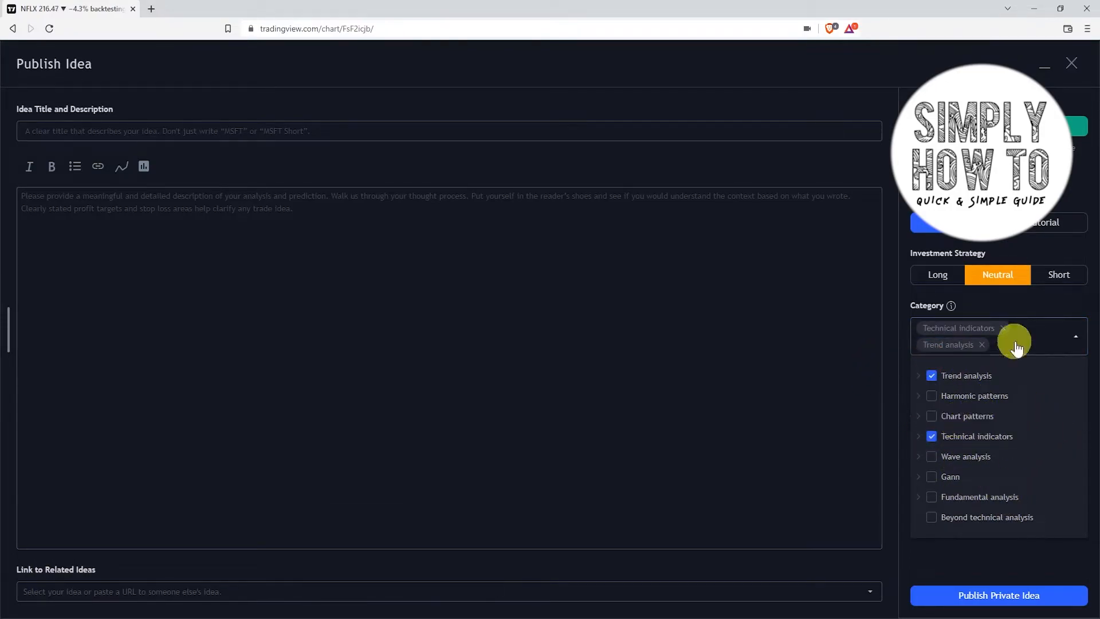
click(932, 416)
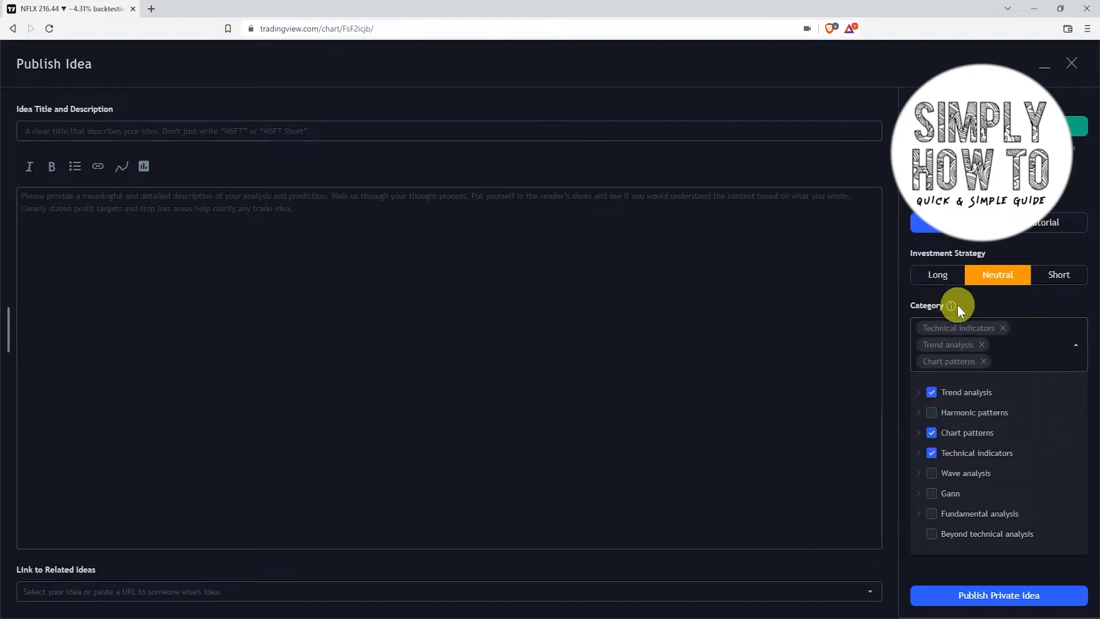
click(943, 301)
click(917, 409)
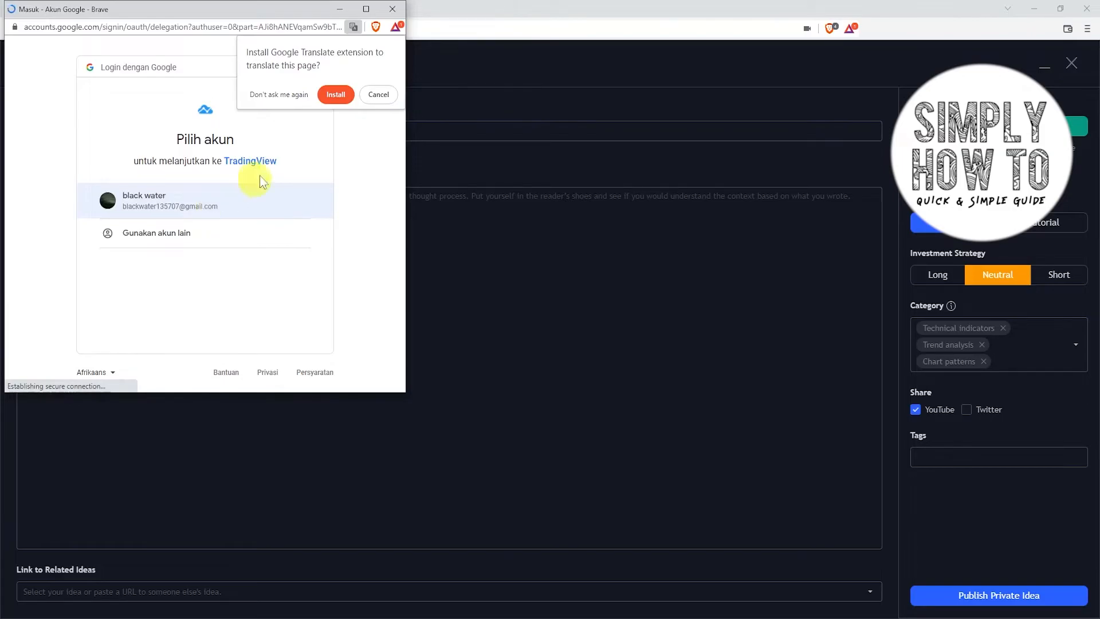
Step: Close the Google and Twitter sign-in windows and untick both YouTube and Twitter sharing
click(392, 10)
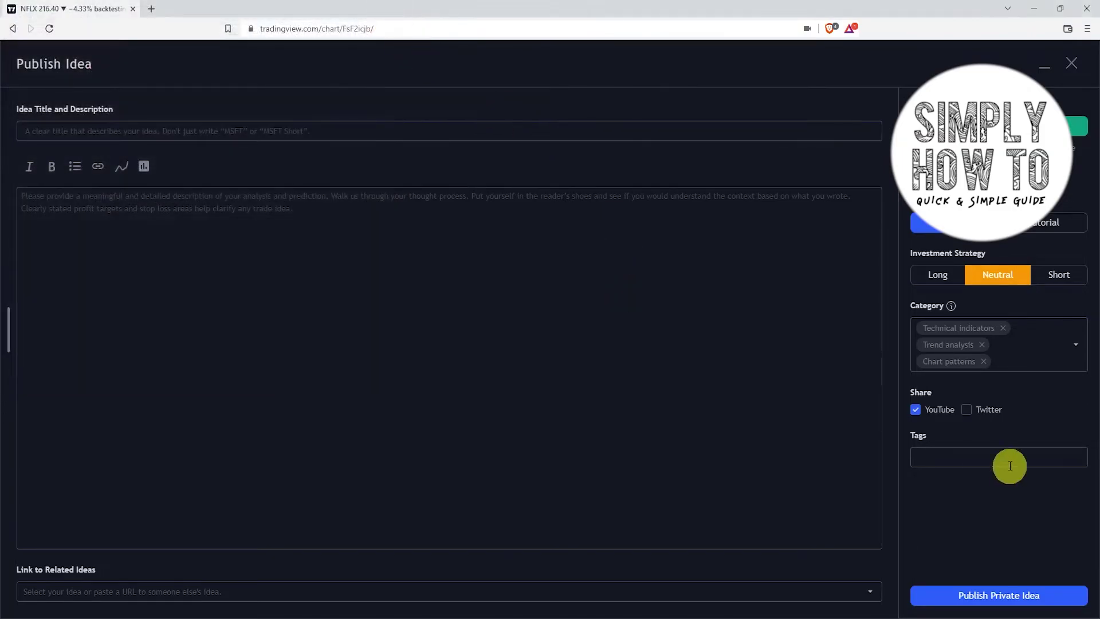
click(967, 409)
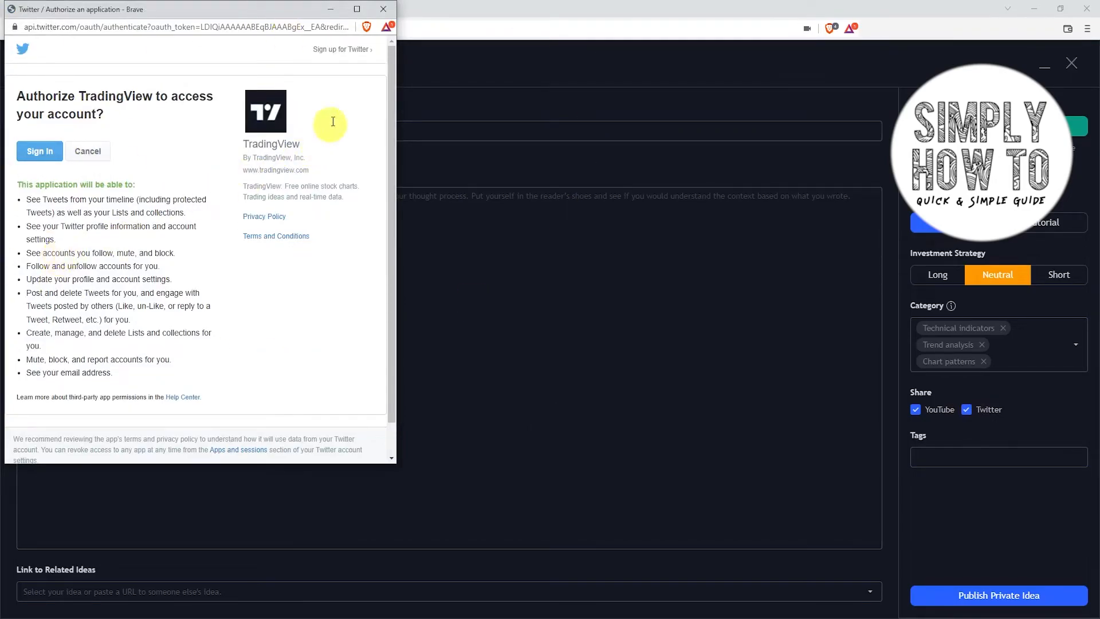
click(384, 10)
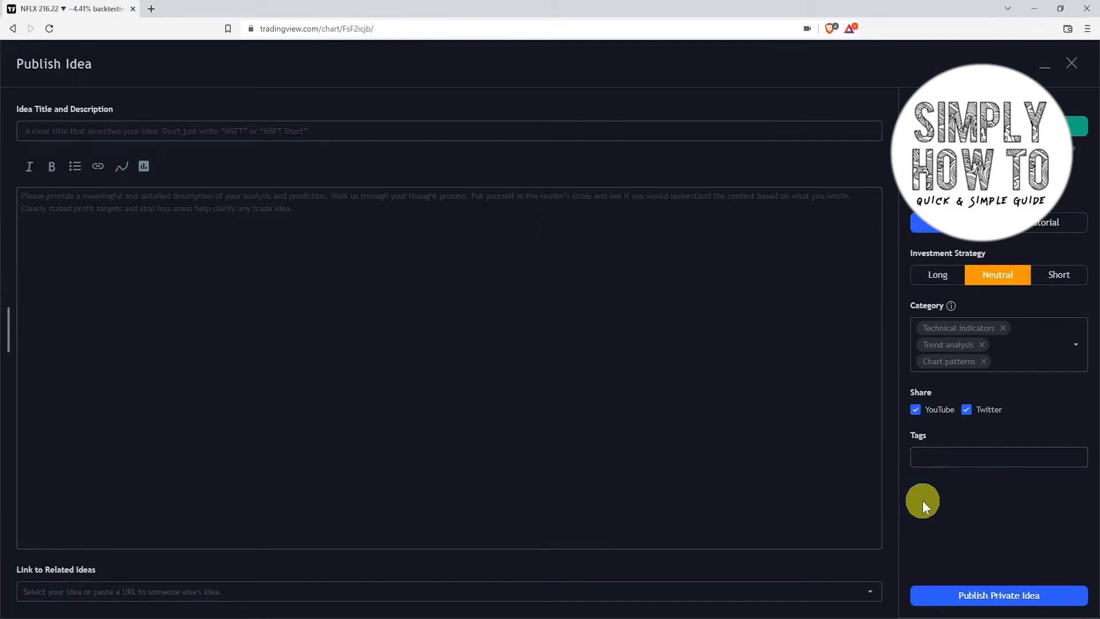
click(915, 409)
click(967, 409)
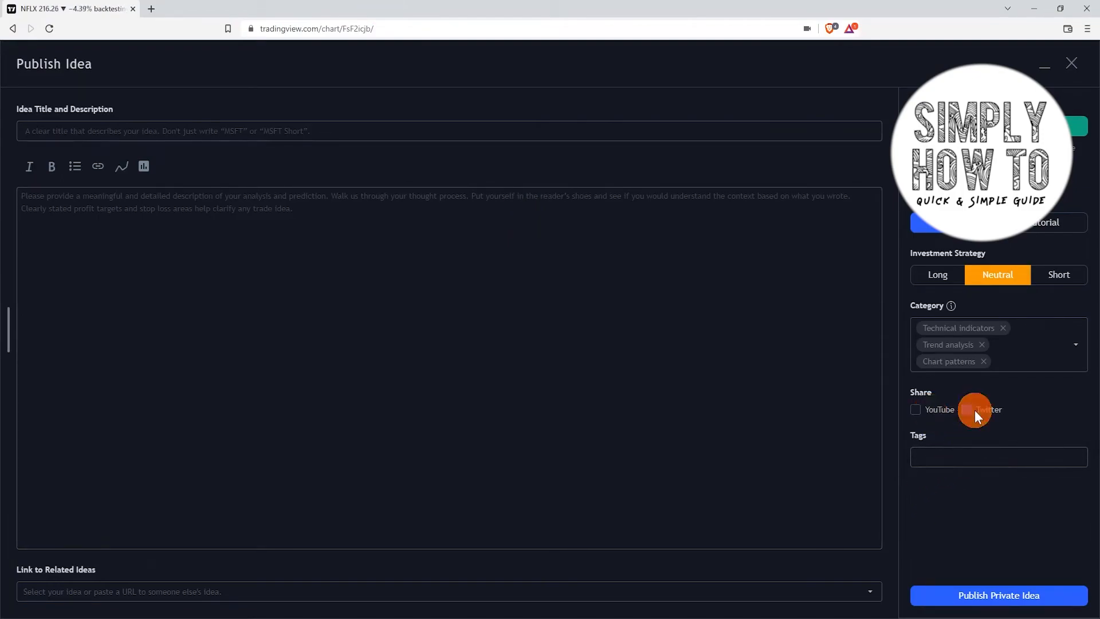